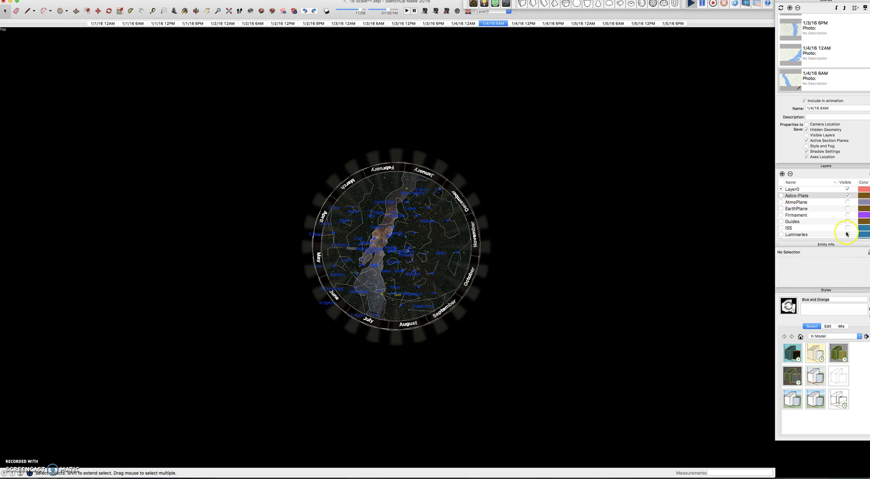
Turn on the Luminaries and Sun & Moon layers and go to the 1/1/16 12AM scene
{"action": "left_click", "coordinate": [847, 234]}
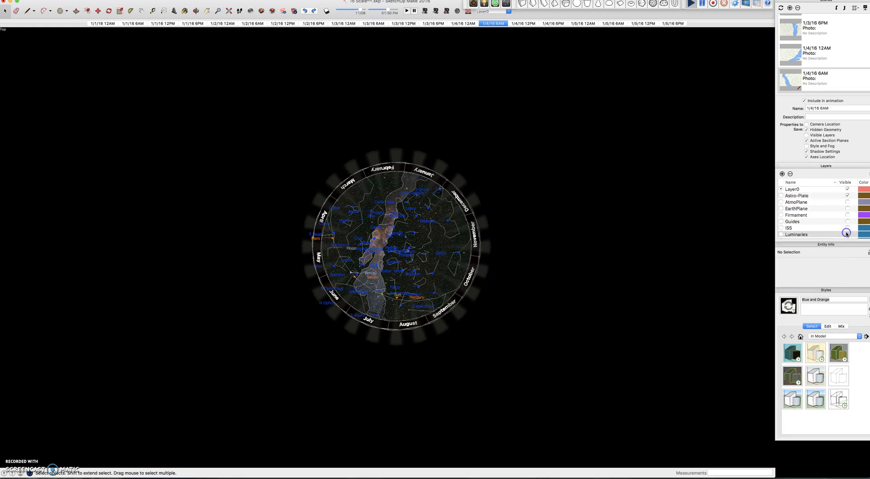
{"action": "scroll", "coordinate": [848, 234], "scroll_direction": "down", "scroll_amount": 3}
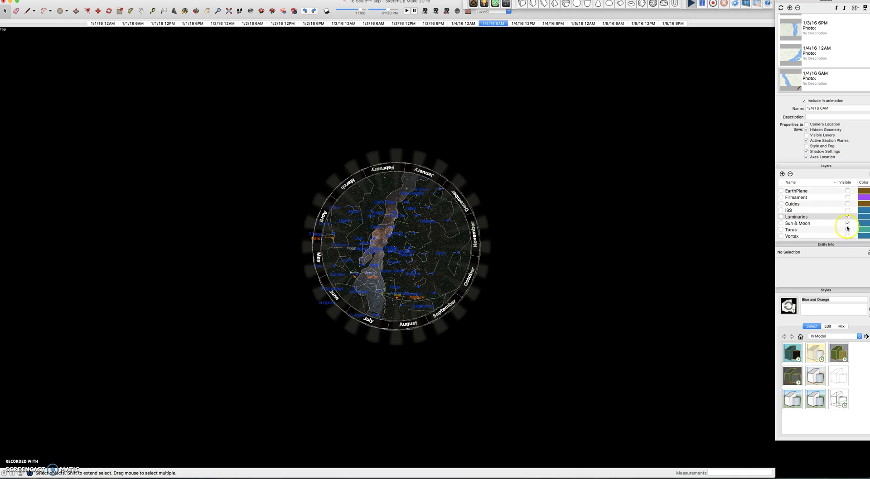
{"action": "left_click", "coordinate": [848, 223]}
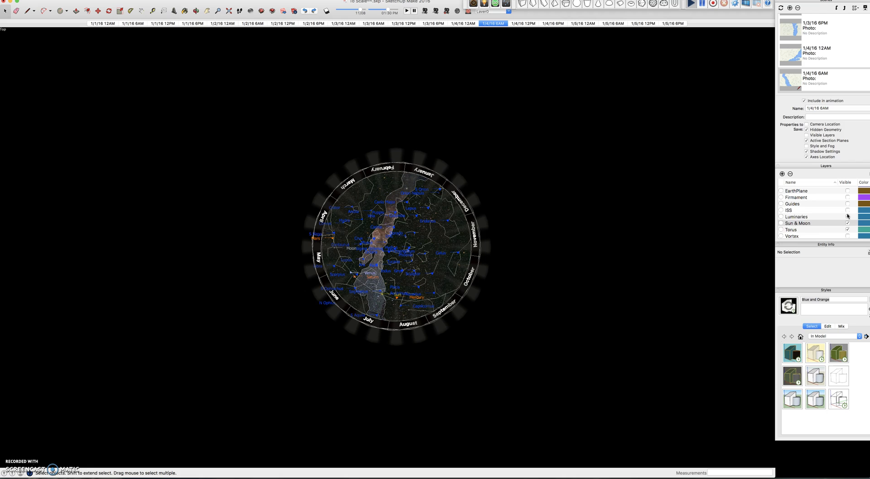
{"action": "left_click", "coordinate": [847, 217]}
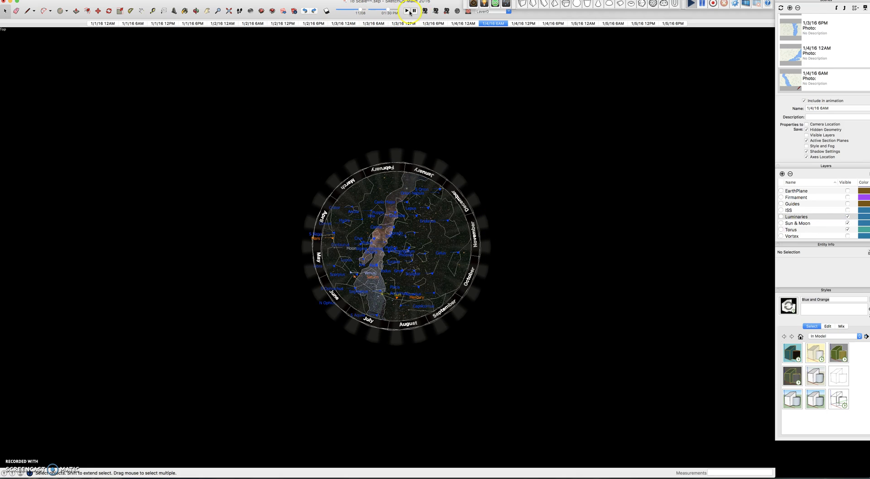
{"action": "left_click", "coordinate": [99, 23]}
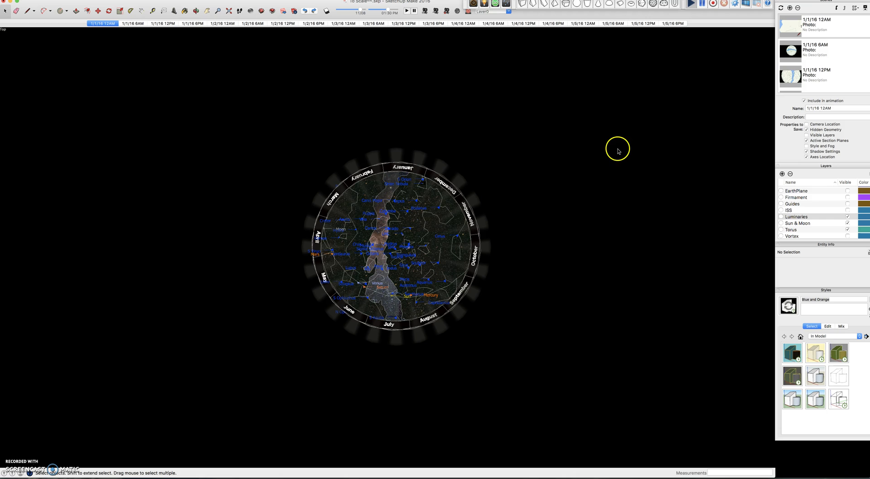
Zoom in and centre the star chart, then turn on the EarthPlane layer beneath it
{"action": "scroll", "coordinate": [380, 254], "scroll_direction": "up", "scroll_amount": 5}
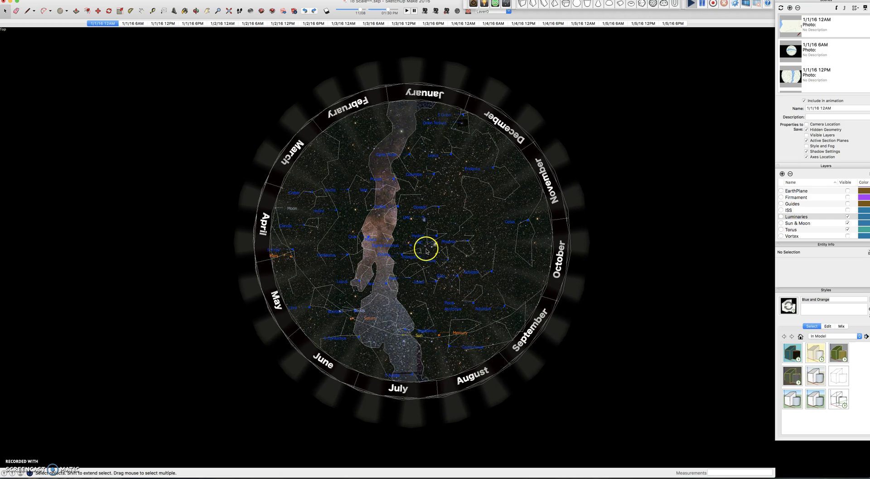
{"action": "middle_click_drag", "start_coordinate": [426, 250], "coordinate": [402, 259], "text": "shift"}
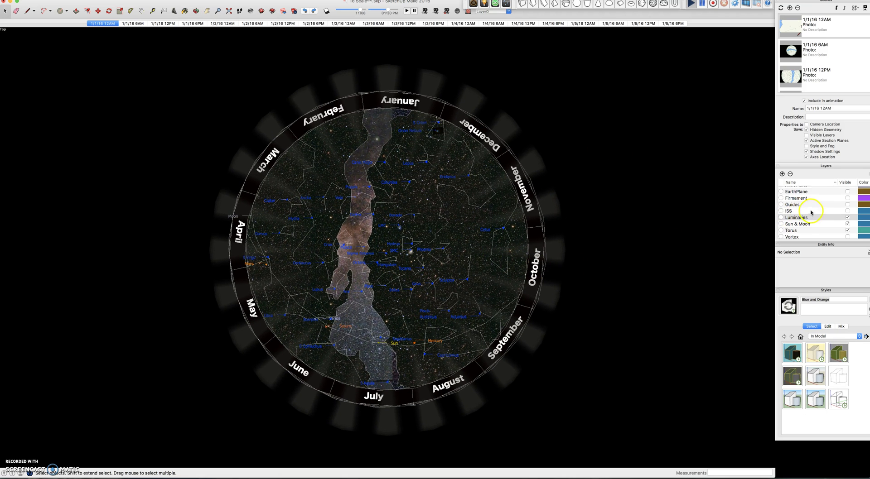
{"action": "scroll", "coordinate": [811, 212], "scroll_direction": "up", "scroll_amount": 1}
{"action": "left_click", "coordinate": [848, 195]}
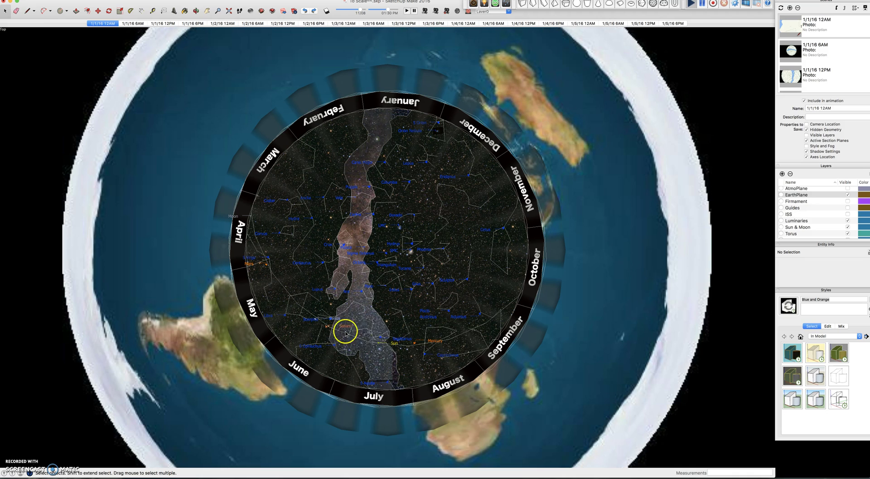
Play the scene animation and let it cycle to the 1/5/16 6AM scene
{"action": "left_click", "coordinate": [408, 11]}
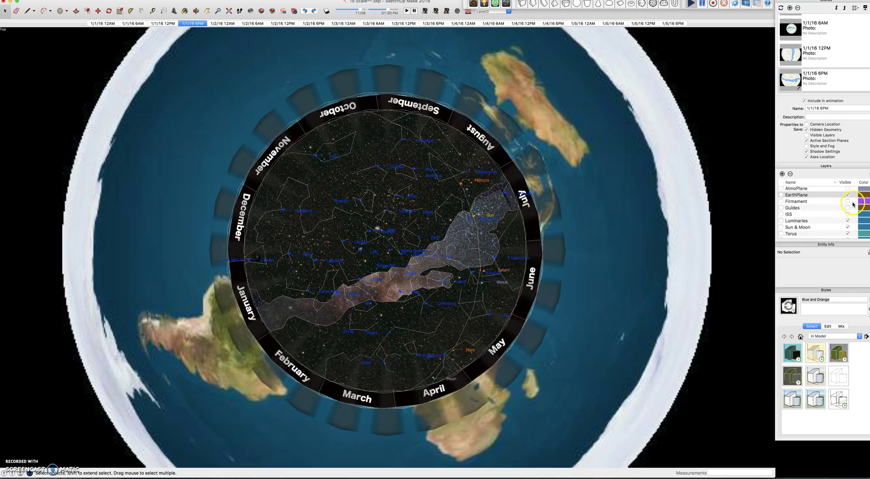
{"action": "scroll", "coordinate": [852, 209], "scroll_direction": "up", "scroll_amount": 2}
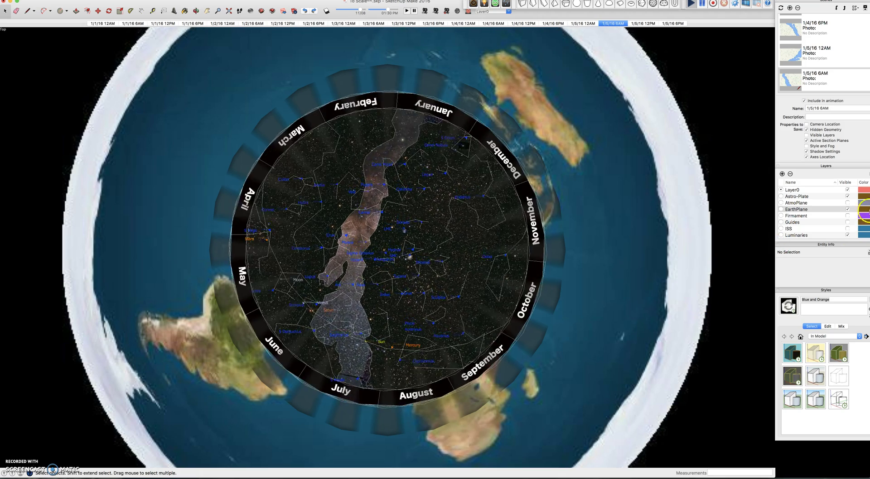
Turn off the Astro-Plate layer while the animation keeps playing
{"action": "left_click", "coordinate": [847, 197]}
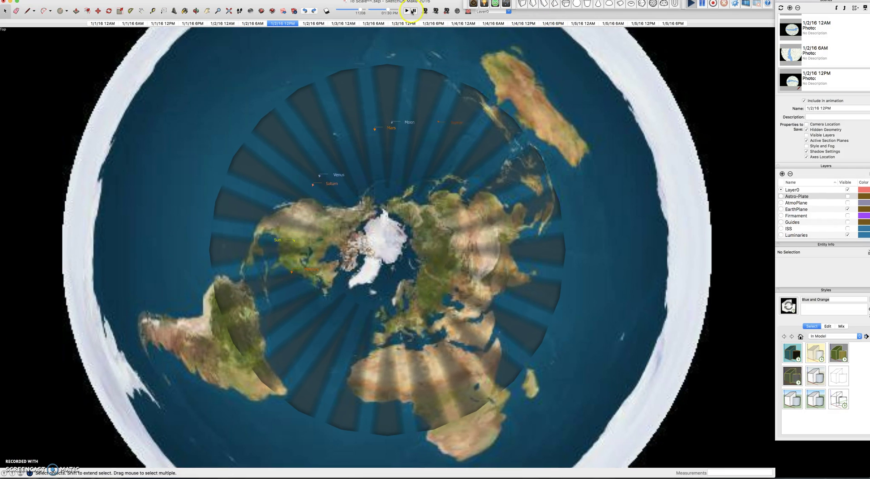
Pause at 1/2/16 12PM, hide the Luminaries layer and turn Astro-Plate back on
{"action": "left_click", "coordinate": [413, 11]}
{"action": "left_click", "coordinate": [847, 235]}
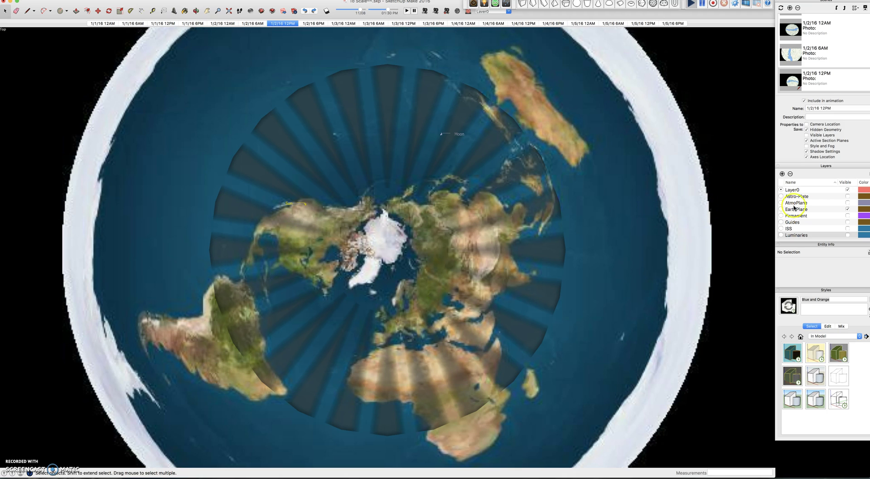
{"action": "left_click", "coordinate": [848, 196]}
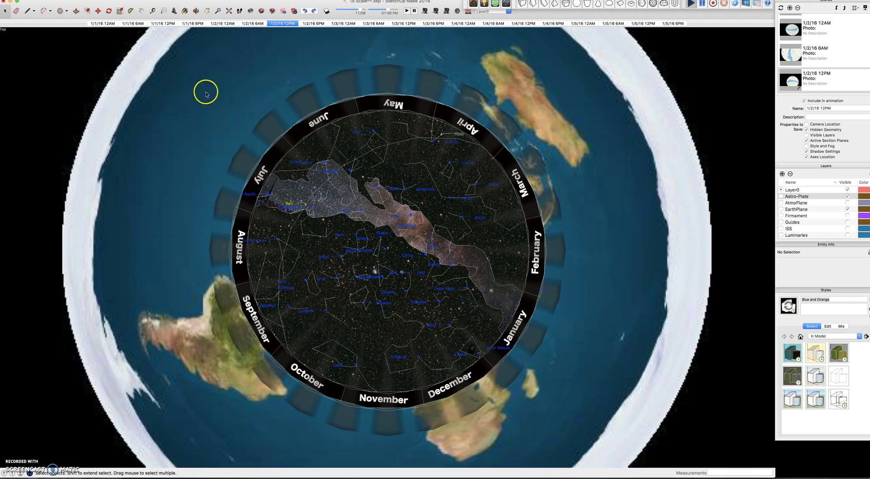
Zoom in on the star chart and select the Sun sphere
{"action": "scroll", "coordinate": [314, 208], "scroll_direction": "up", "scroll_amount": 2}
{"action": "scroll", "coordinate": [314, 209], "scroll_direction": "up", "scroll_amount": 4}
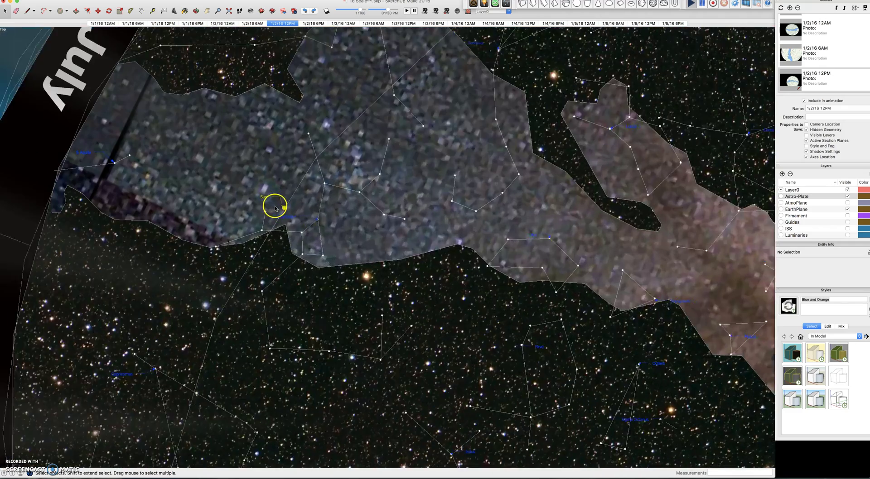
{"action": "left_click", "coordinate": [295, 218]}
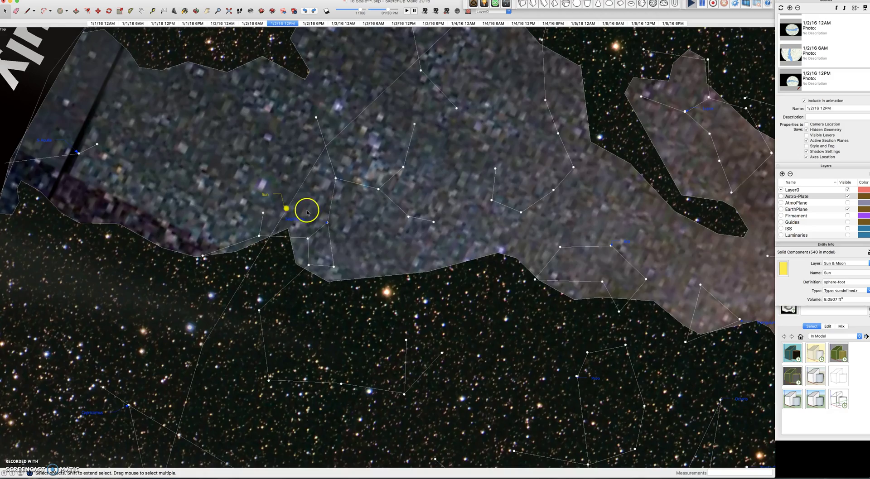
{"action": "scroll", "coordinate": [308, 212], "scroll_direction": "down", "scroll_amount": 8}
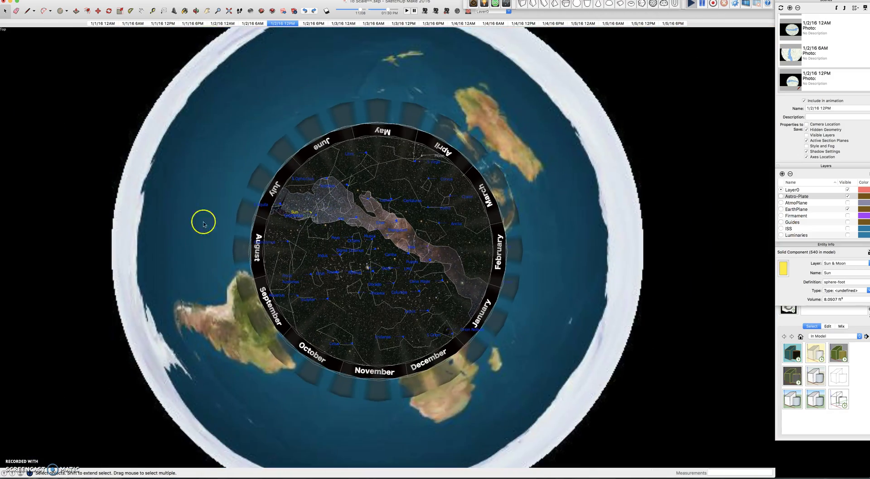
{"action": "left_click", "coordinate": [61, 216]}
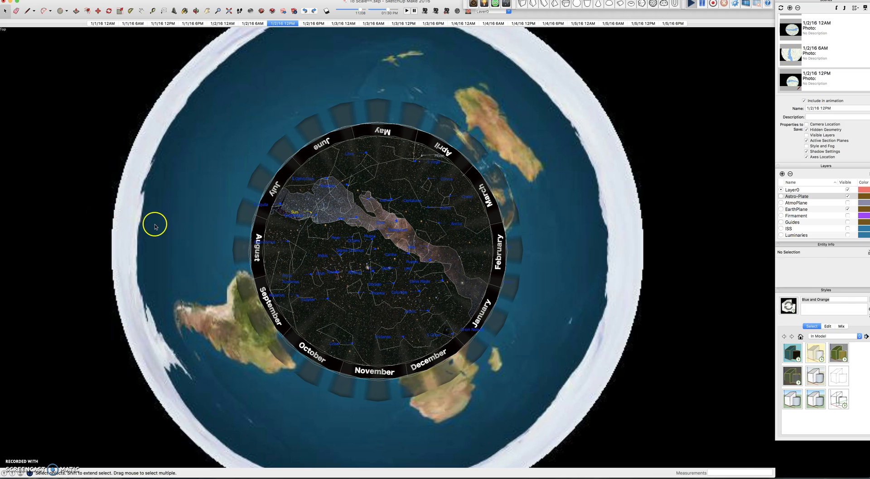
Orbit to a low view across the Earth and move the Sun copy over the ocean
{"action": "scroll", "coordinate": [154, 226], "scroll_direction": "up", "scroll_amount": 5}
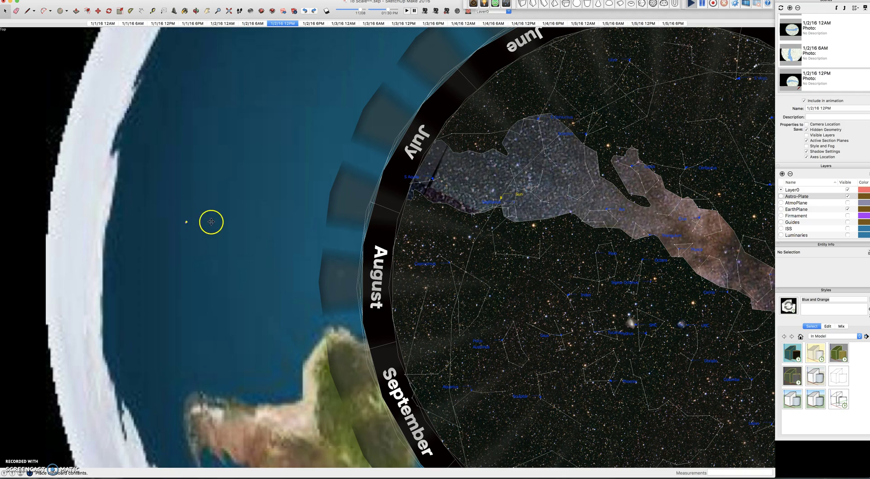
{"action": "middle_click_drag", "start_coordinate": [265, 218], "coordinate": [264, 263]}
{"action": "middle_click_drag", "start_coordinate": [294, 149], "coordinate": [293, 258]}
{"action": "mouse_move", "coordinate": [294, 225]}
{"action": "middle_mouse_down"}
{"action": "mouse_move", "coordinate": [307, 212]}
{"action": "mouse_move", "coordinate": [294, 212]}
{"action": "mouse_move", "coordinate": [447, 215]}
{"action": "middle_mouse_up"}
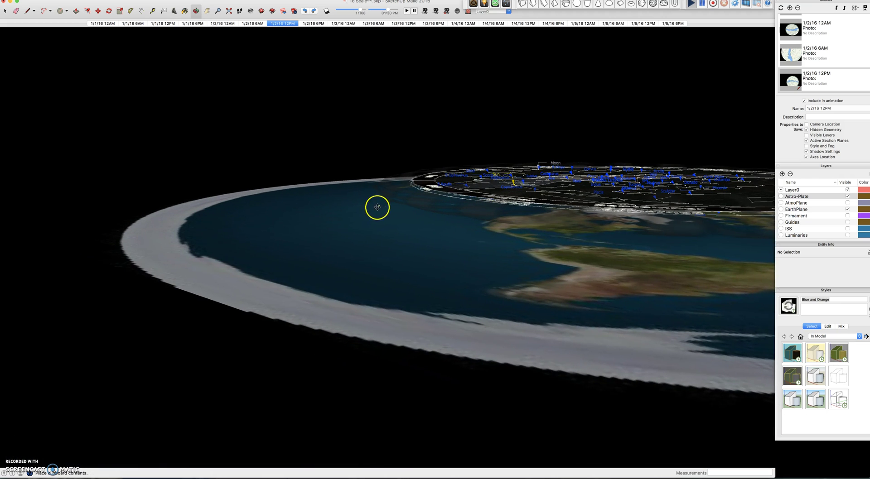
{"action": "key", "text": "m"}
{"action": "left_click", "coordinate": [366, 226]}
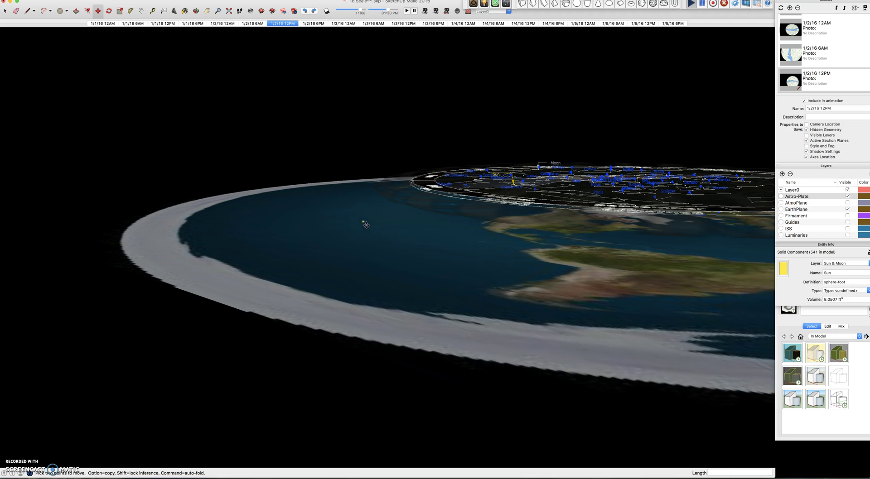
{"action": "middle_click_drag", "start_coordinate": [364, 204], "coordinate": [363, 252]}
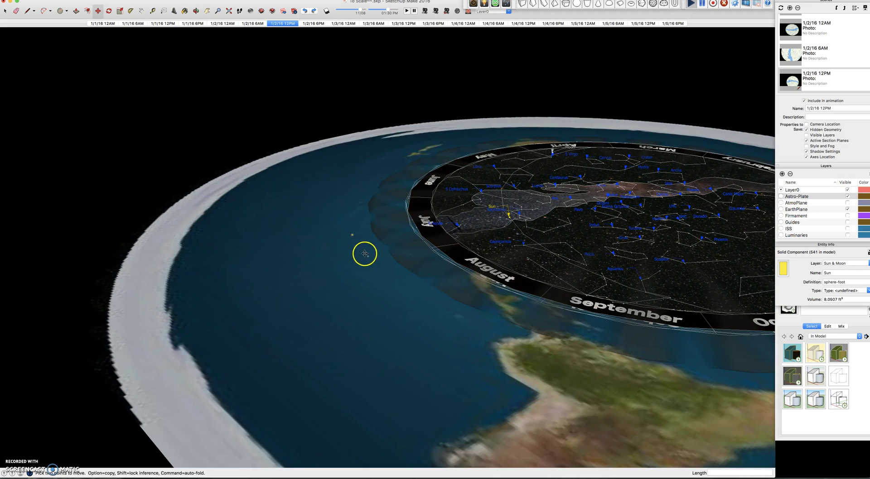
Show the Firmament dome and orbit down until the horizon comes into view
{"action": "left_click", "coordinate": [849, 217]}
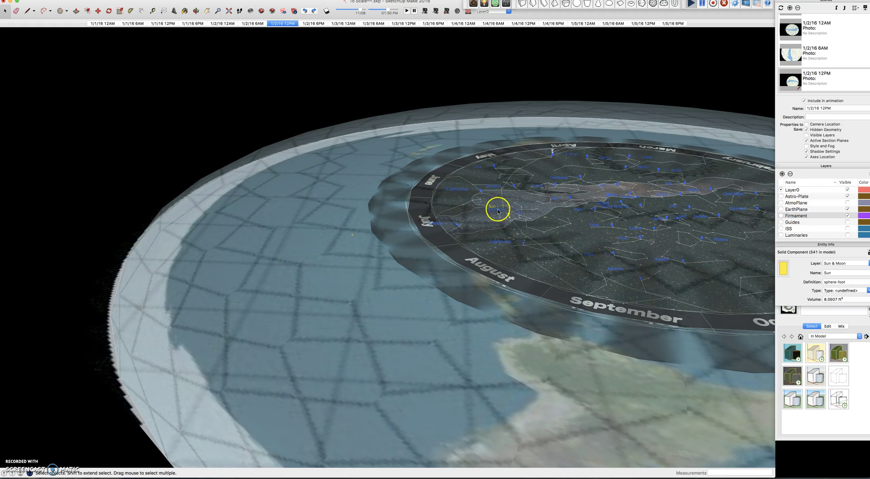
{"action": "scroll", "coordinate": [504, 330], "scroll_direction": "up", "scroll_amount": 10}
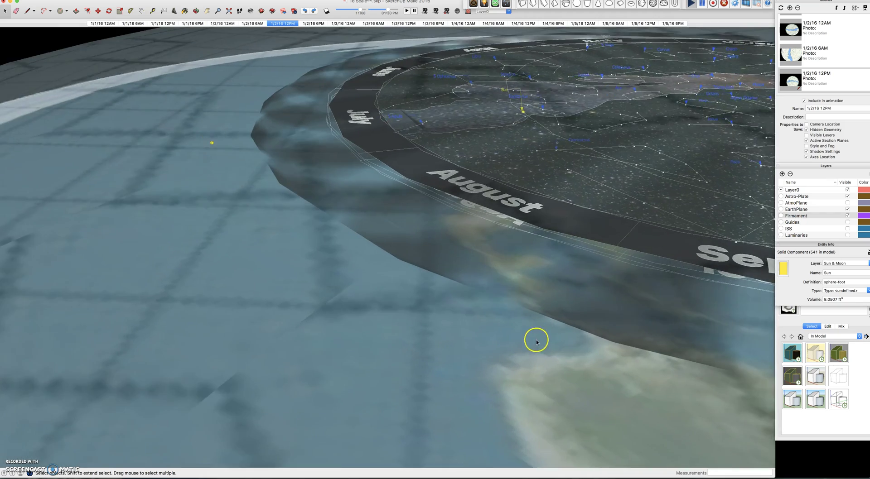
{"action": "scroll", "coordinate": [460, 219], "scroll_direction": "up", "scroll_amount": 6}
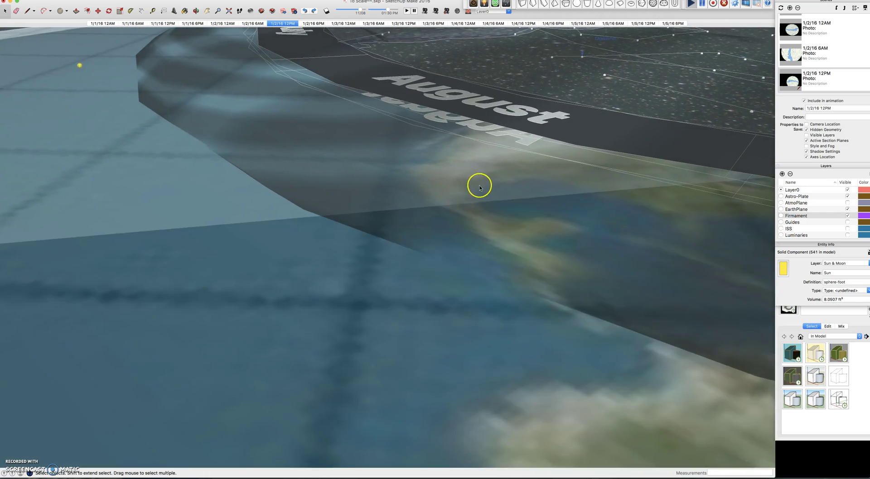
{"action": "scroll", "coordinate": [479, 188], "scroll_direction": "up", "scroll_amount": 3}
{"action": "middle_click_drag", "start_coordinate": [483, 297], "coordinate": [487, 54]}
{"action": "middle_click_drag", "start_coordinate": [497, 227], "coordinate": [382, 230]}
{"action": "scroll", "coordinate": [382, 230], "scroll_direction": "up", "scroll_amount": 2}
{"action": "scroll", "coordinate": [408, 234], "scroll_direction": "up", "scroll_amount": 2}
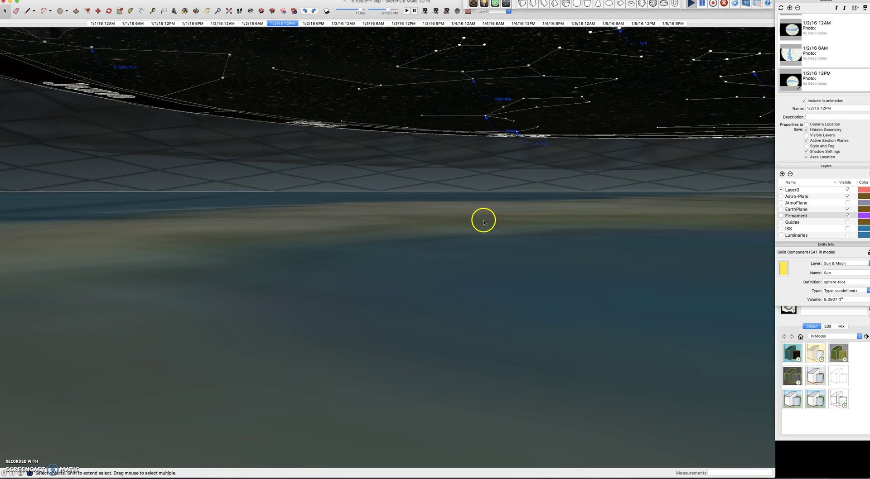
Position the camera at eye level on the earth and look around toward July and the stars
{"action": "left_click", "coordinate": [117, 0]}
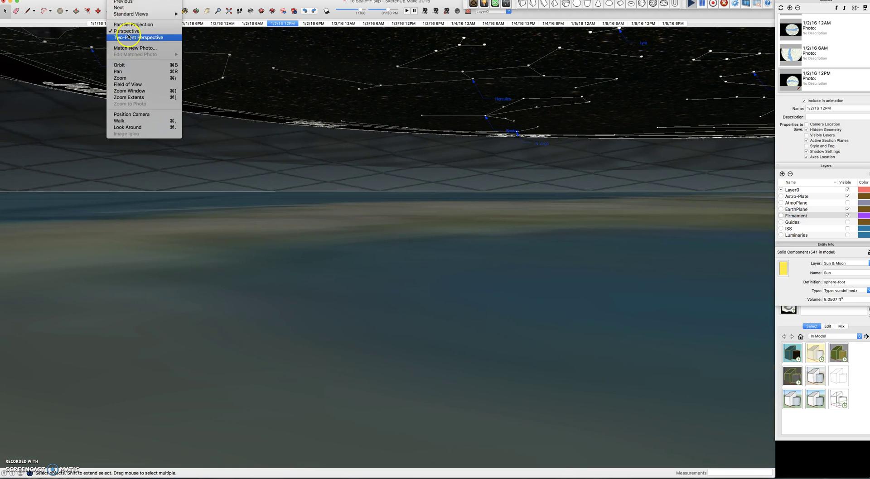
{"action": "left_click_drag", "start_coordinate": [237, 155], "coordinate": [417, 243]}
{"action": "key", "text": "o"}
{"action": "middle_click_drag", "start_coordinate": [418, 242], "coordinate": [414, 239]}
{"action": "left_click_drag", "start_coordinate": [414, 190], "coordinate": [35, 191]}
{"action": "left_click_drag", "start_coordinate": [208, 204], "coordinate": [151, 264]}
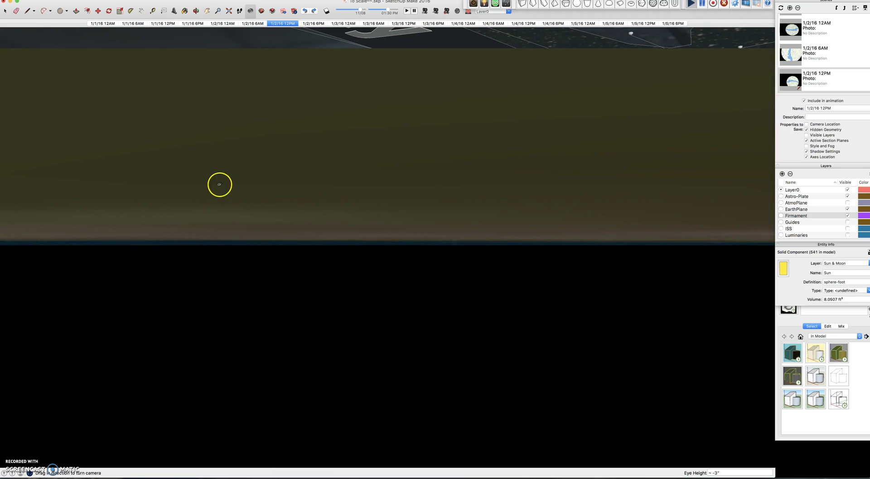
{"action": "left_click_drag", "start_coordinate": [219, 184], "coordinate": [116, 76]}
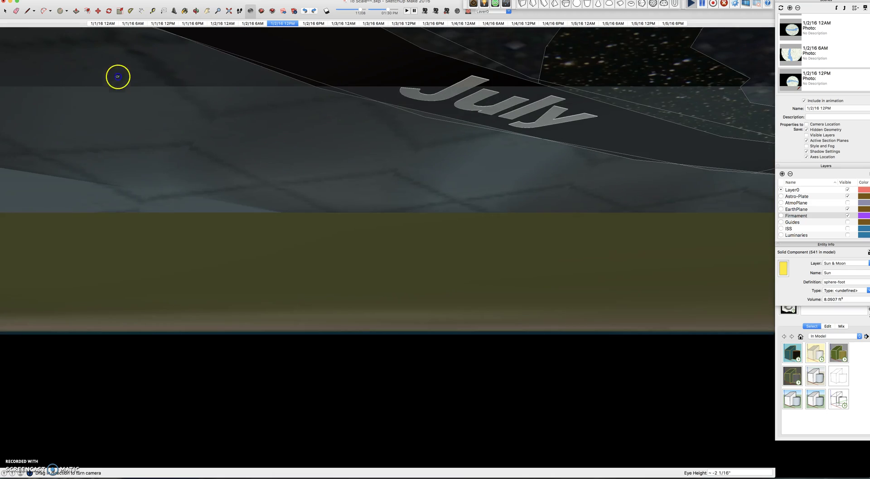
{"action": "left_click_drag", "start_coordinate": [262, 114], "coordinate": [329, 235]}
Orbit past the July and August plate areas, then swing out to an oblique overview
{"action": "key", "text": "o"}
{"action": "middle_click_drag", "start_coordinate": [329, 235], "coordinate": [408, 223]}
{"action": "left_click_drag", "start_coordinate": [407, 224], "coordinate": [565, 229]}
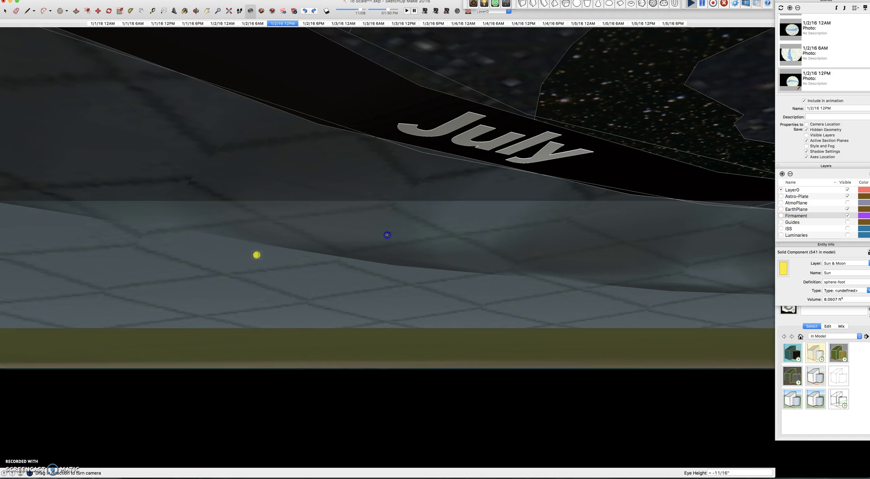
{"action": "left_click_drag", "start_coordinate": [386, 235], "coordinate": [331, 257]}
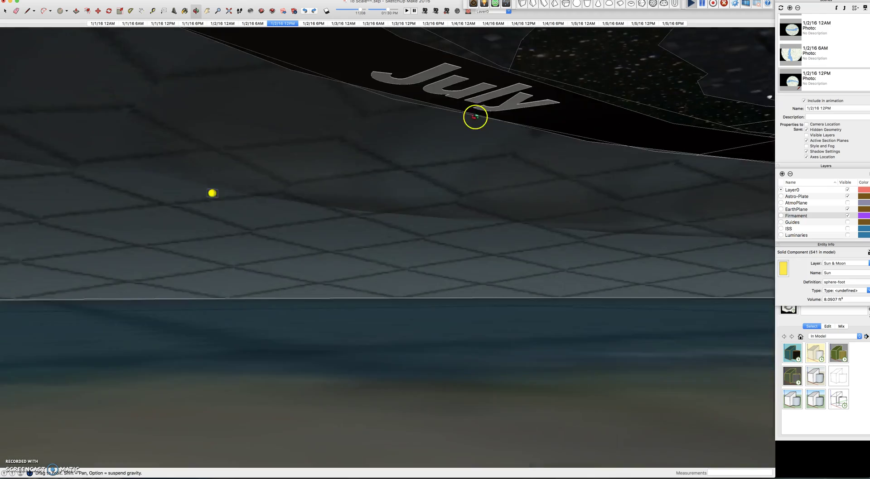
{"action": "left_click_drag", "start_coordinate": [475, 117], "coordinate": [662, 185]}
{"action": "key", "text": "l"}
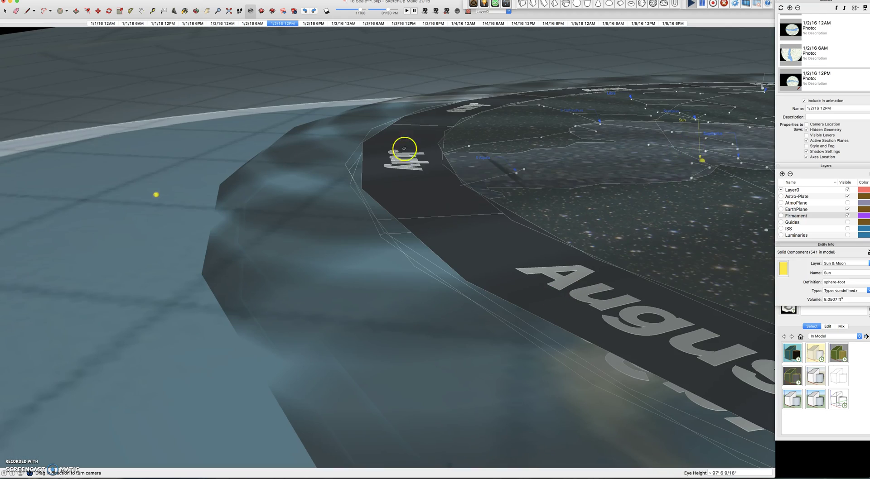
{"action": "left_click_drag", "start_coordinate": [150, 238], "coordinate": [171, 251]}
Deselect the Sun component and switch to Top view
{"action": "key", "text": "space"}
{"action": "left_click", "coordinate": [198, 154]}
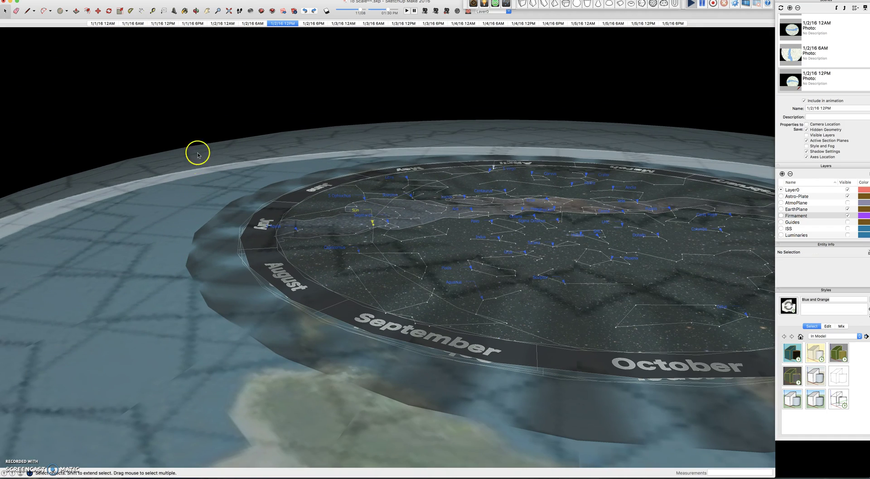
{"action": "key", "text": "super+2"}
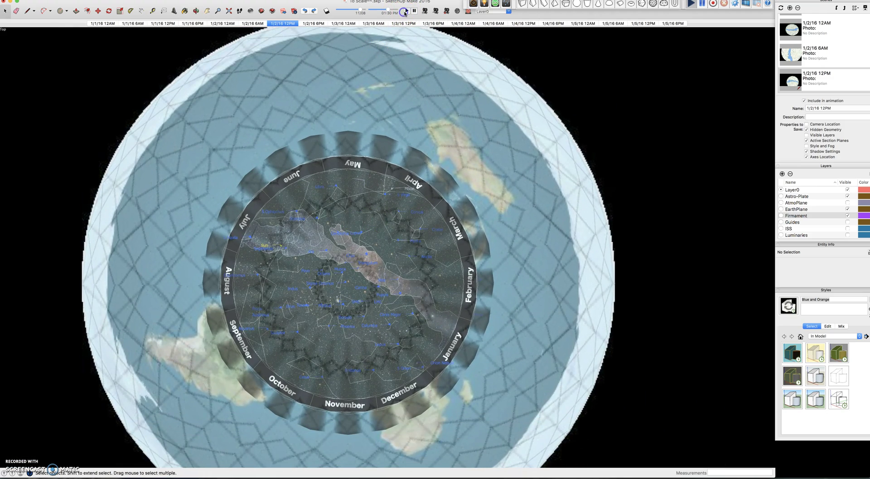
Hide the Firmament, EarthPlane and Astro-Plate layers
{"action": "left_click", "coordinate": [848, 216]}
{"action": "left_click", "coordinate": [848, 209]}
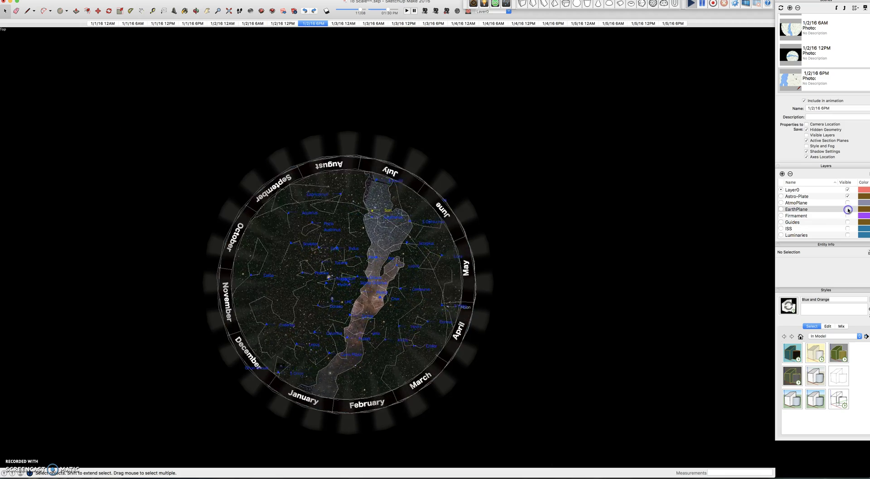
{"action": "left_click", "coordinate": [848, 197]}
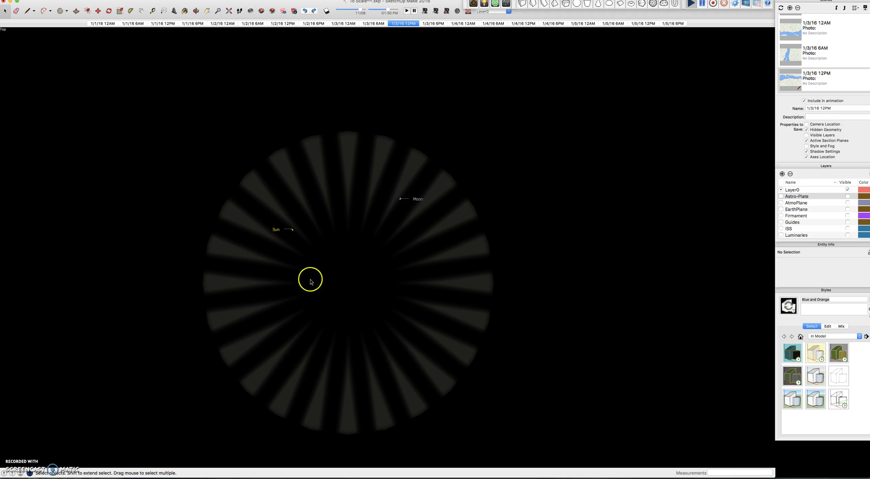
Make the Astro-Plate layer visible again under the Sun and Moon
{"action": "left_click", "coordinate": [847, 197]}
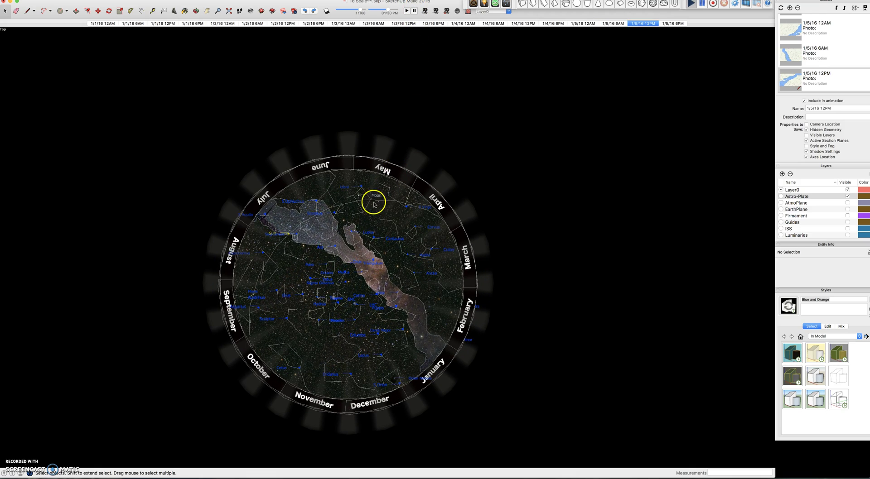
Paste the copied item, check Bottom and Top views, and place it near the Milky Way's July end
{"action": "key", "text": "super+v"}
{"action": "scroll", "coordinate": [282, 358], "scroll_direction": "up", "scroll_amount": 4}
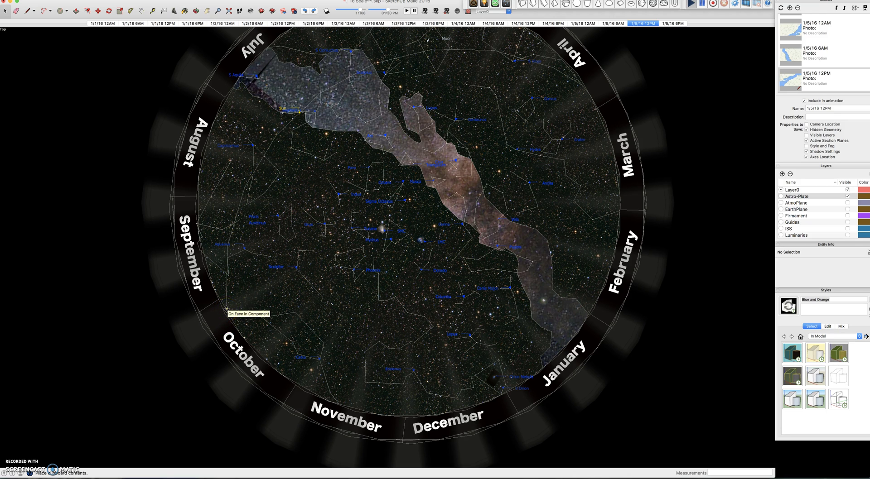
{"action": "scroll", "coordinate": [226, 309], "scroll_direction": "down", "scroll_amount": 3}
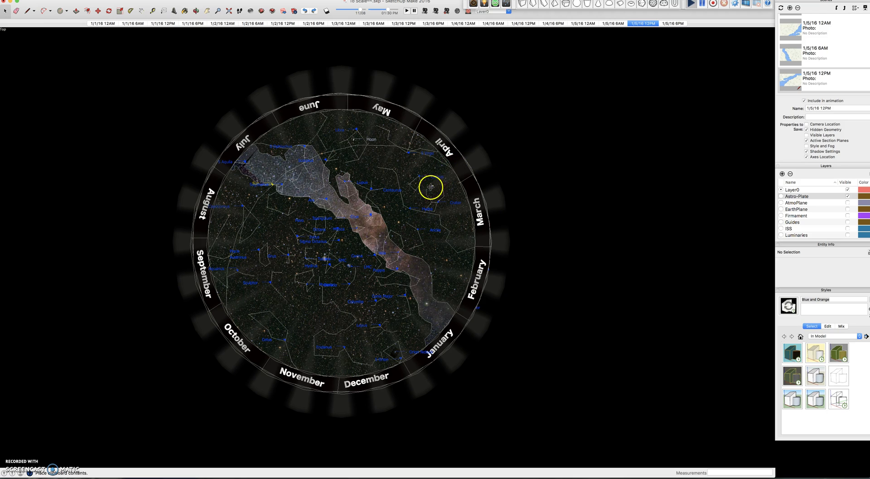
{"action": "key", "text": "super+7"}
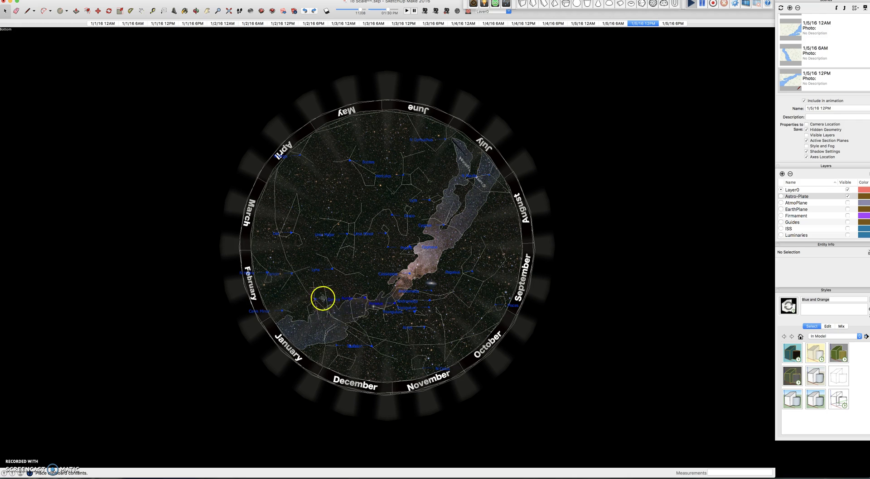
{"action": "key", "text": "super+2"}
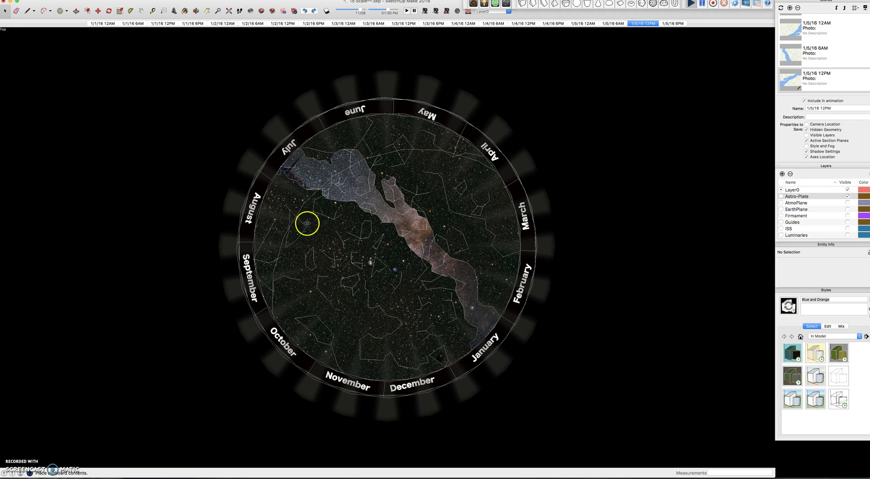
{"action": "left_click", "coordinate": [344, 172]}
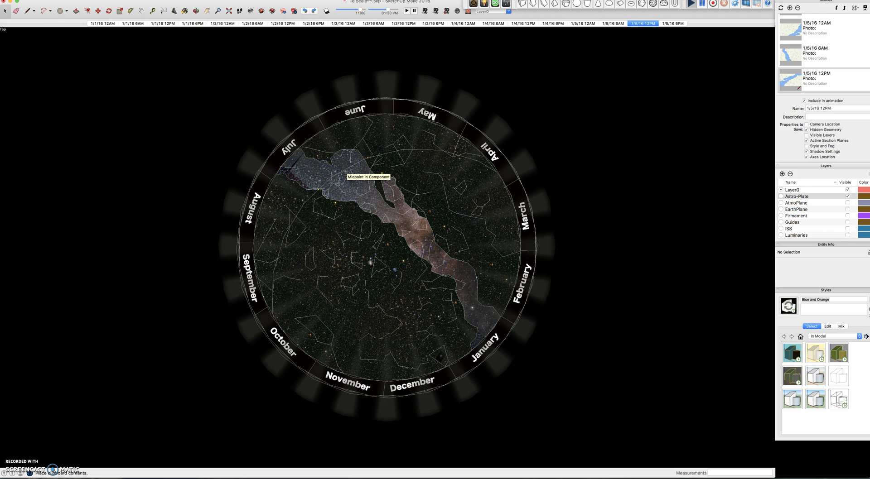
{"action": "left_click", "coordinate": [343, 182]}
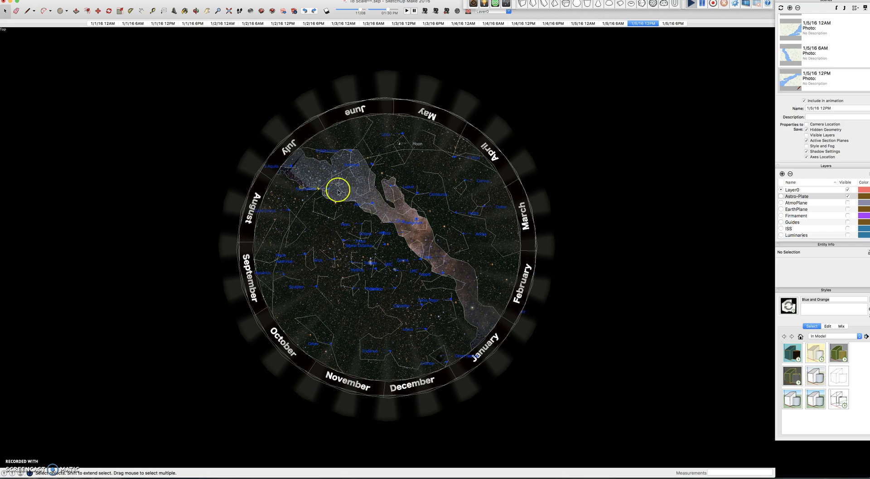
Paste the copied item again and orbit the star disc into a steep, nearly edge-on view
{"action": "key", "text": "super+v"}
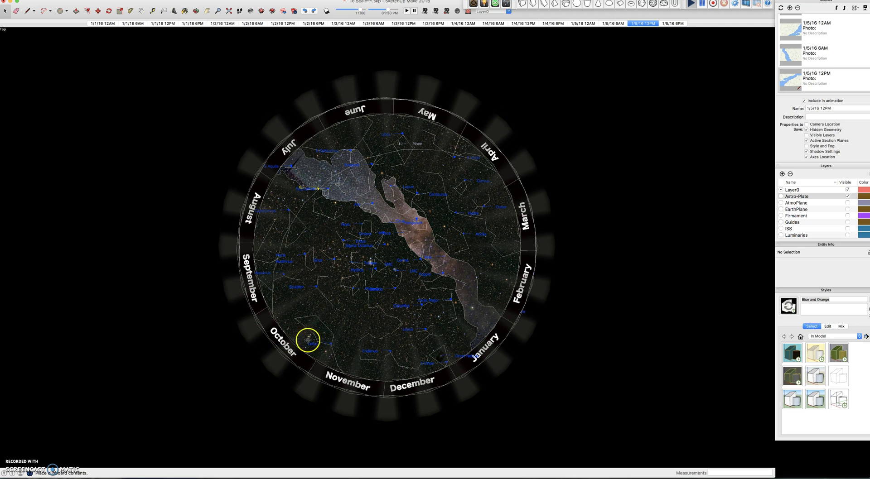
{"action": "middle_click_drag", "start_coordinate": [305, 344], "coordinate": [345, 89]}
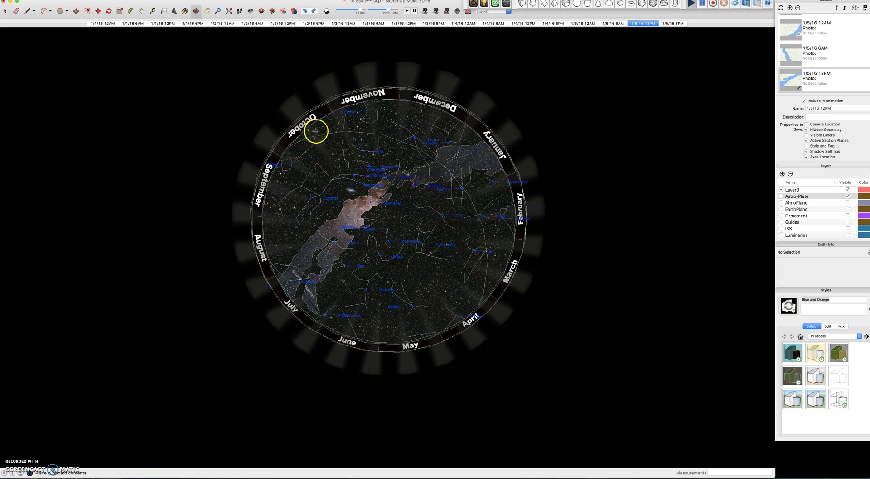
{"action": "middle_click_drag", "start_coordinate": [314, 130], "coordinate": [326, 406]}
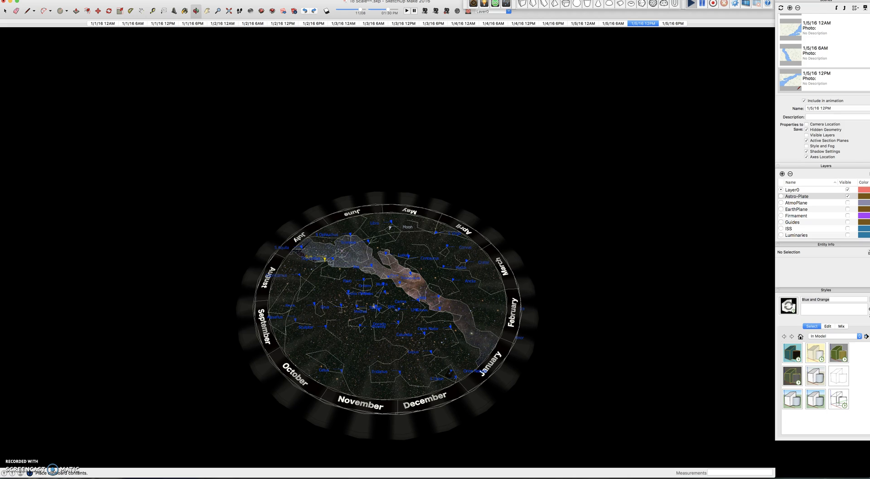
Turn on the EarthPlane layer and orbit down to a low angle over the flat earth
{"action": "left_click", "coordinate": [848, 210]}
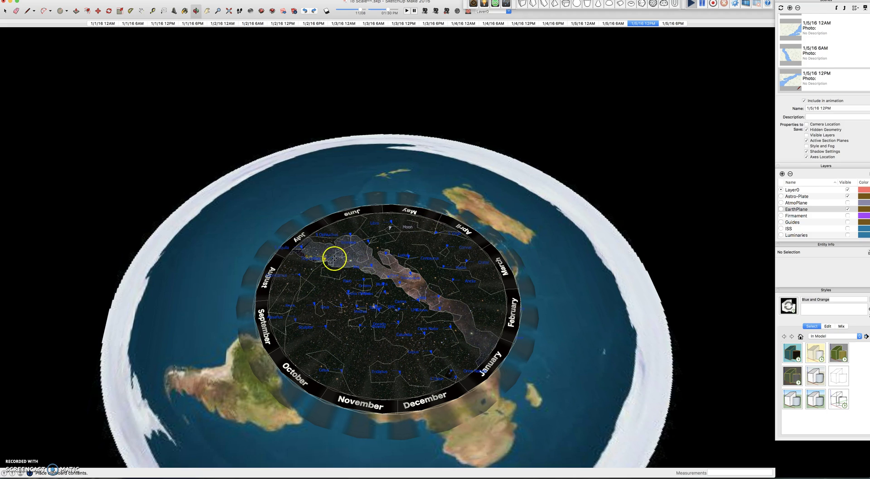
{"action": "middle_click_drag", "start_coordinate": [311, 258], "coordinate": [327, 213]}
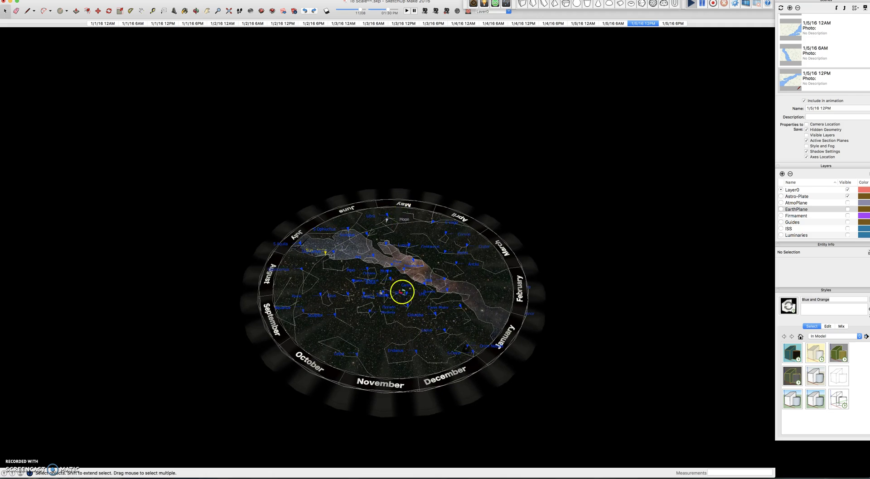
Start the scene animation, turn on the Luminaries layer and turn off the Astro-Plate layer
{"action": "left_click", "coordinate": [593, 272]}
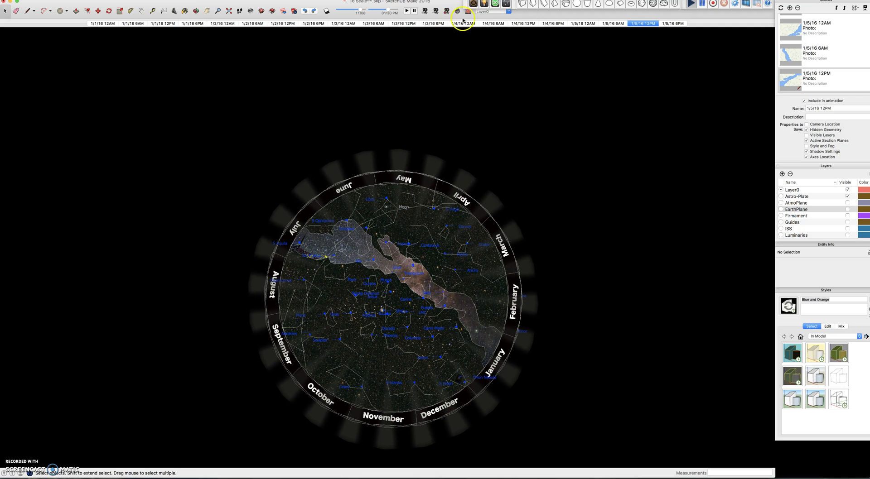
{"action": "left_click", "coordinate": [409, 13]}
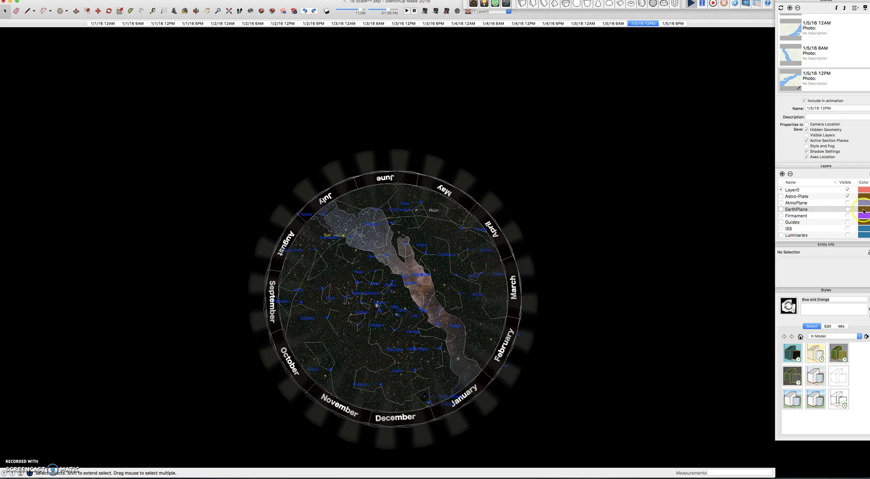
{"action": "left_click", "coordinate": [847, 235]}
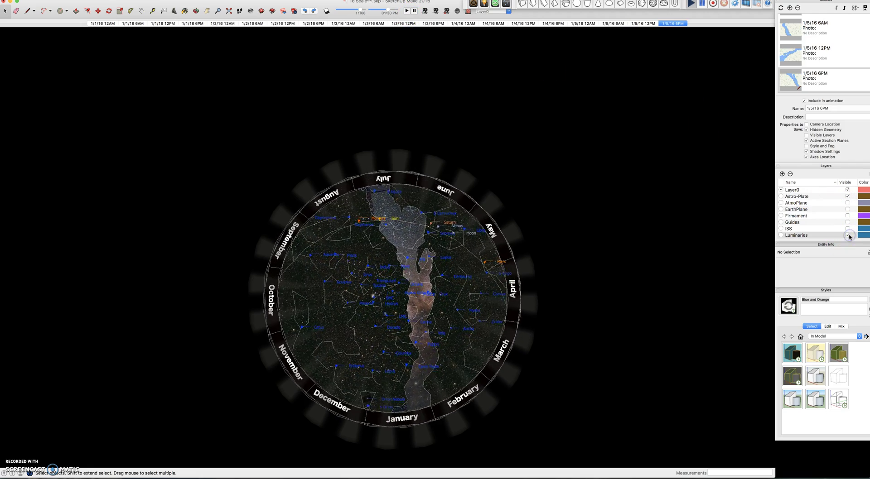
{"action": "left_click", "coordinate": [847, 197]}
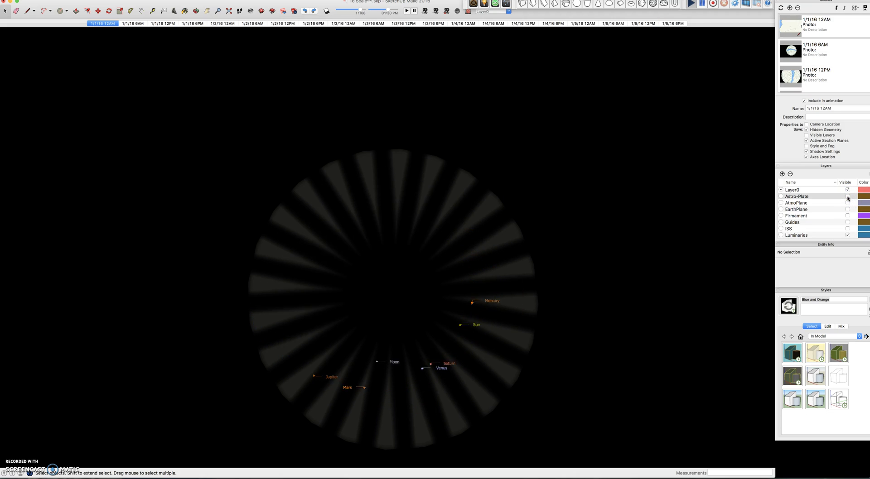